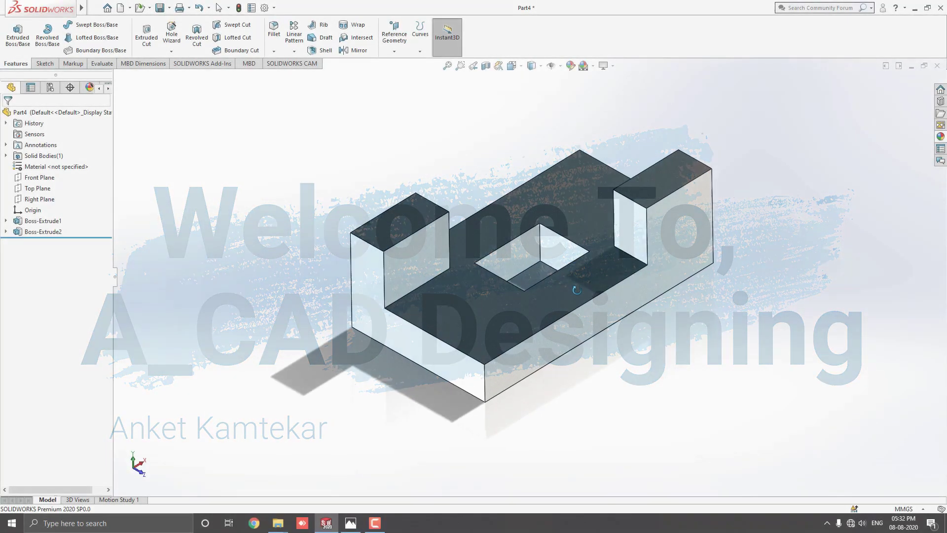
Create a new blank part, Part4, with the 5 final.jpg reference drawing beside it.
mouse_move(577, 290)
middle_down()
mouse_move(577, 353)
mouse_move(588, 256)
mouse_move(639, 206)
mouse_move(725, 201)
mouse_move(780, 214)
mouse_move(799, 257)
mouse_move(526, 280)
mouse_move(556, 258)
mouse_move(592, 271)
mouse_move(559, 264)
mouse_move(510, 324)
mouse_move(491, 319)
middle_up()
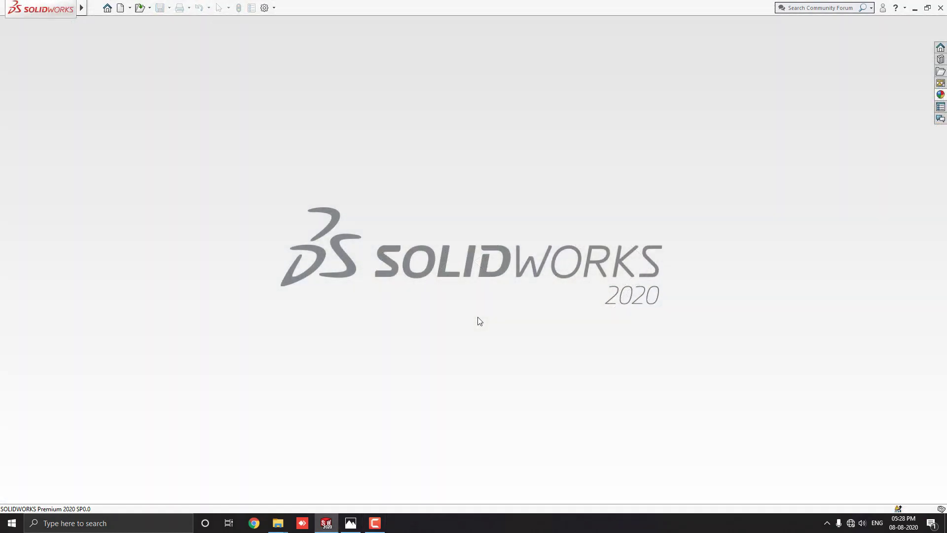
click(120, 8)
double_click(294, 123)
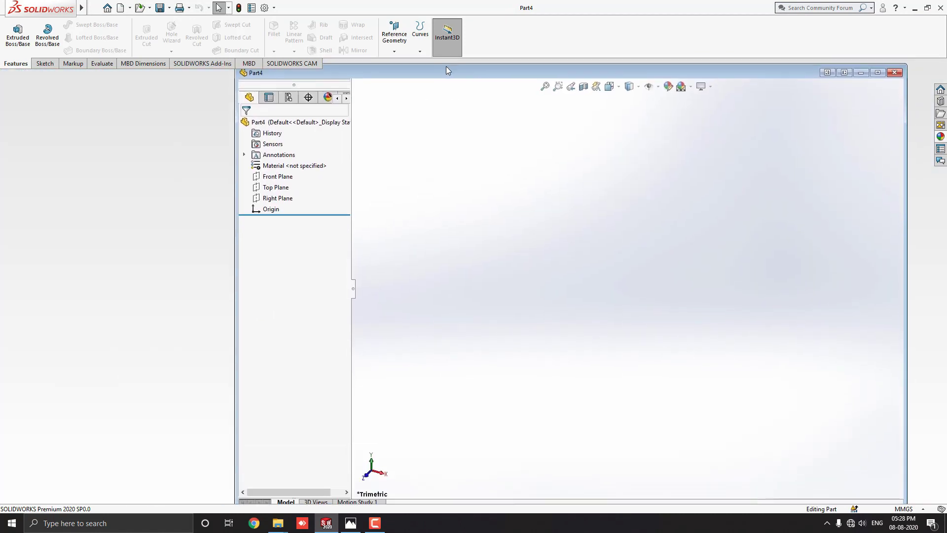
click(351, 523)
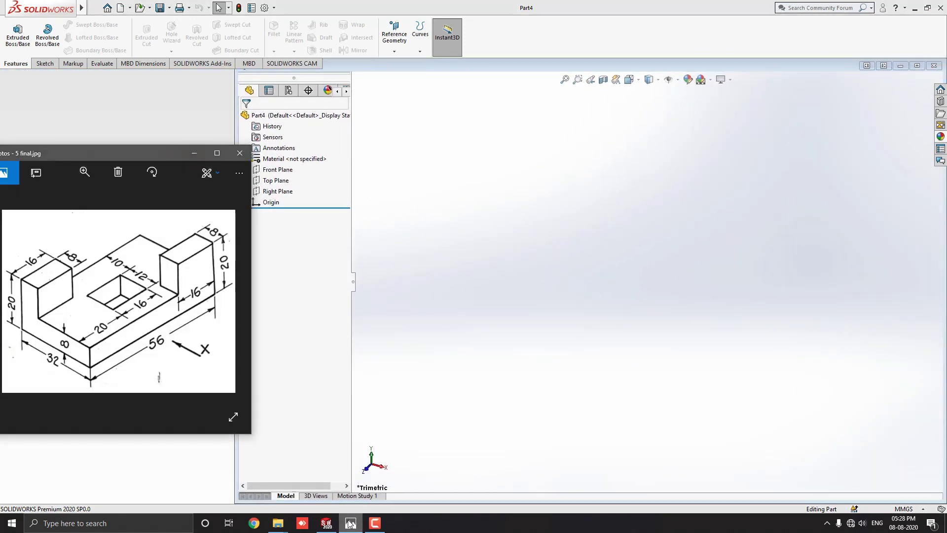
drag(235, 464, 248, 460)
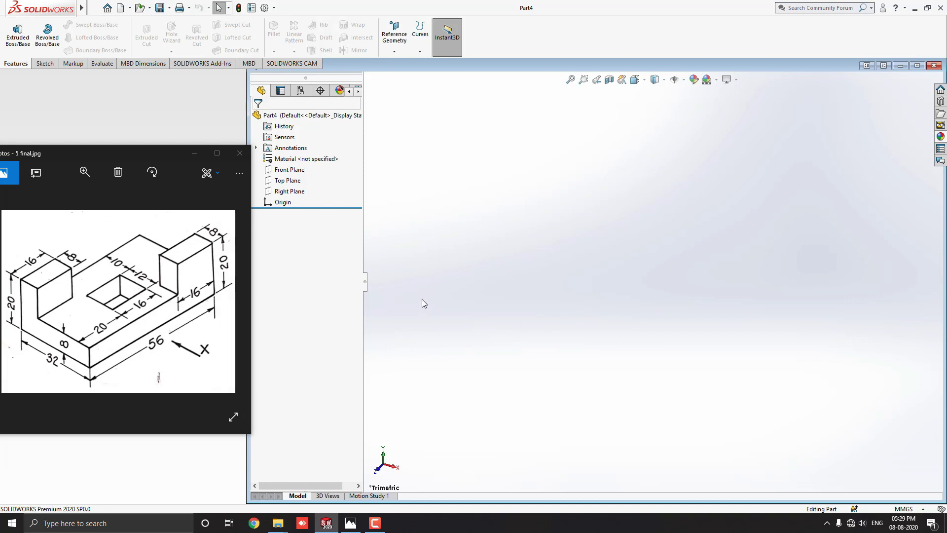
On the Top Plane, draw a center rectangle at the origin, 56 wide by 32 high.
click(295, 181)
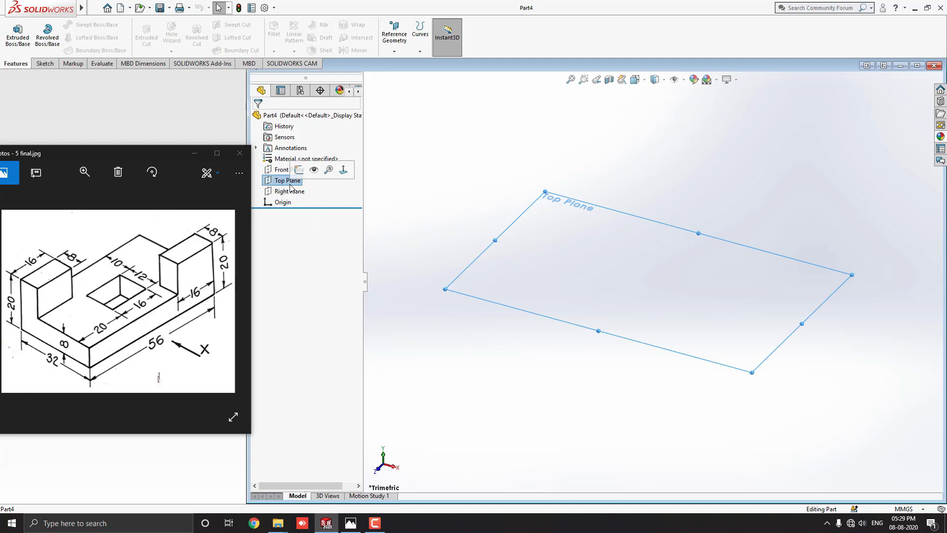
click(300, 173)
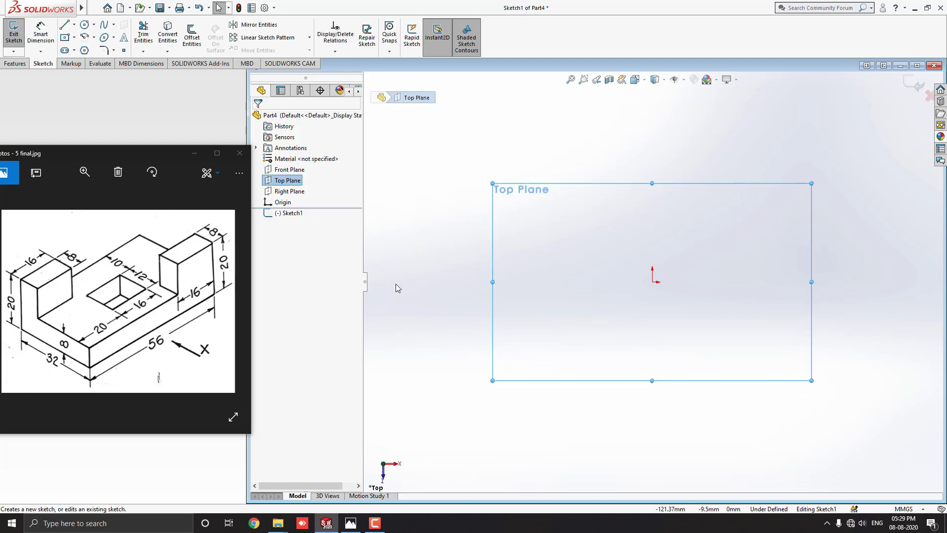
click(65, 39)
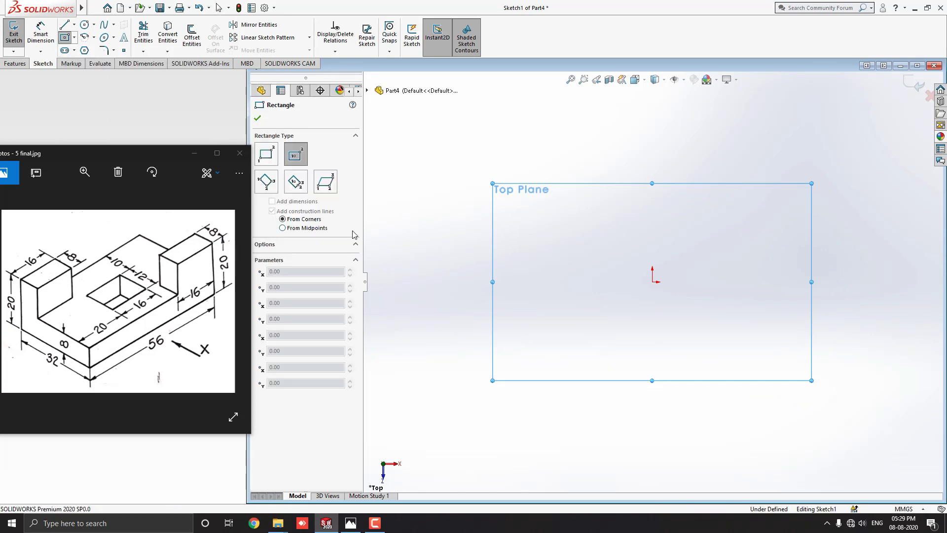
click(652, 281)
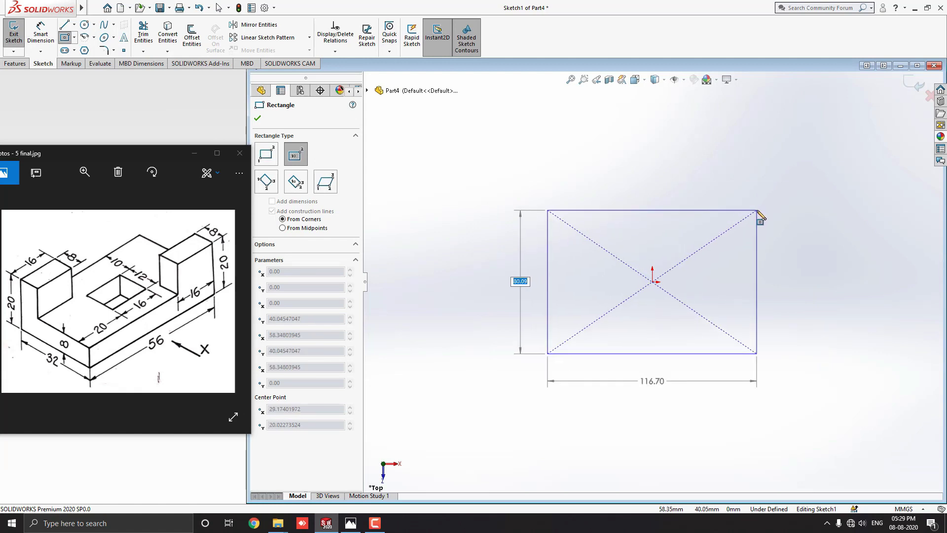
text(32)
key(Tab)
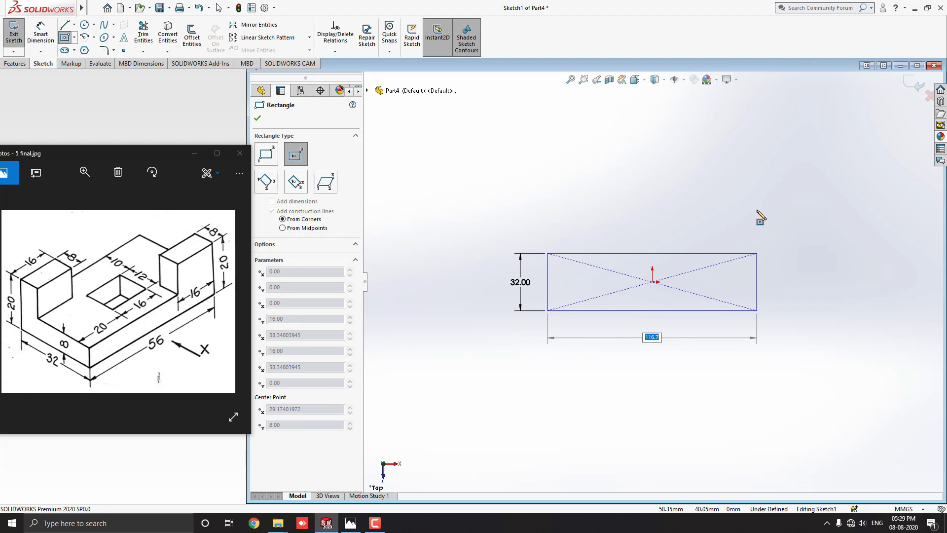
text(56)
key(Return)
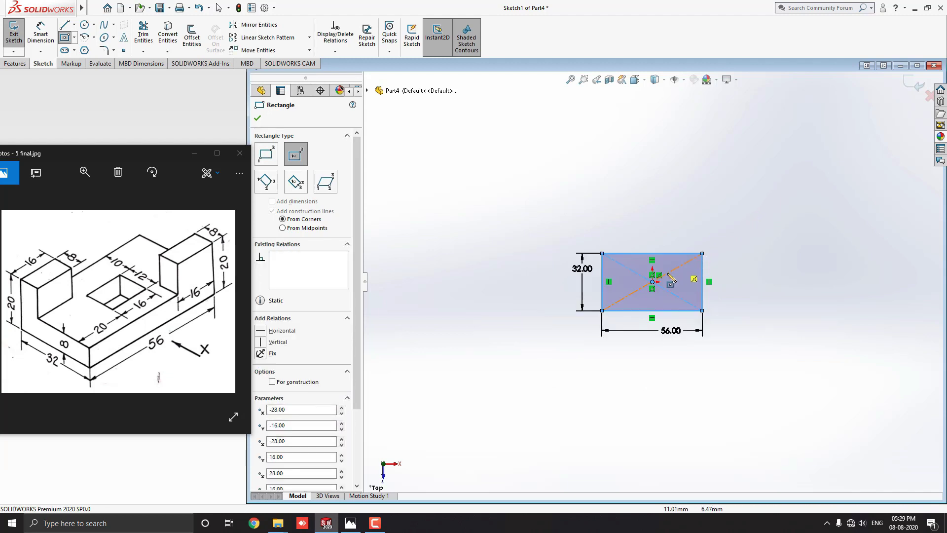
scroll(642, 281, down, 4)
scroll(634, 282, down, 1)
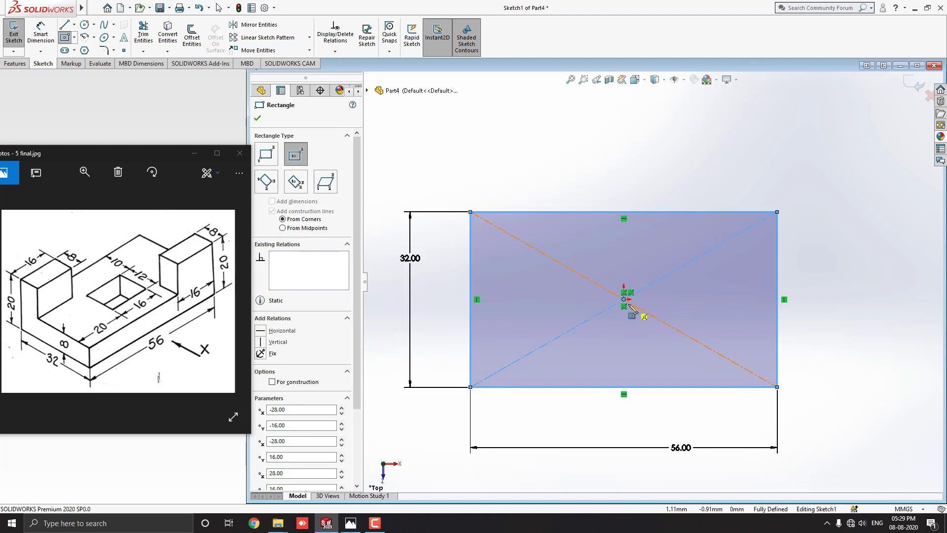
Draw a 16 × 12 center rectangle at the origin for the hole.
click(624, 299)
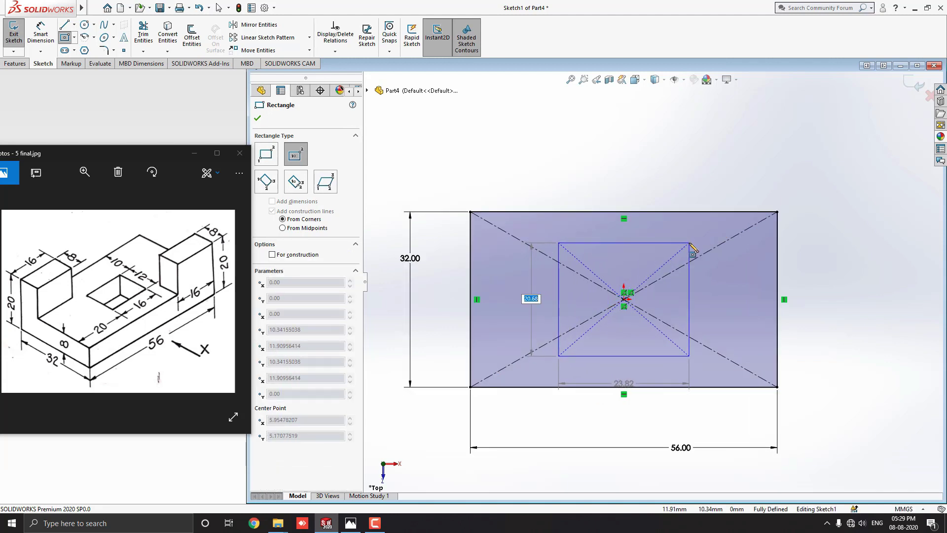
text(12)
key(Tab)
text(1)
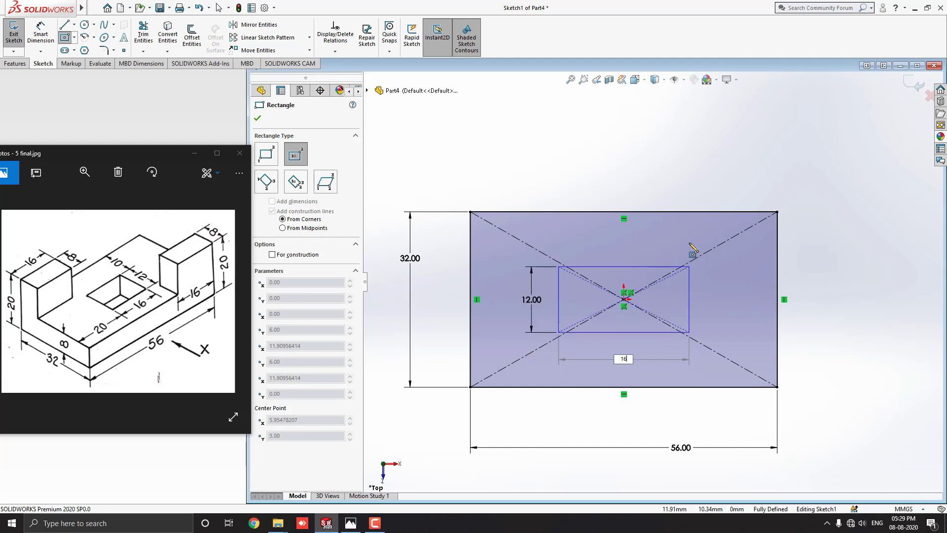
key(Return)
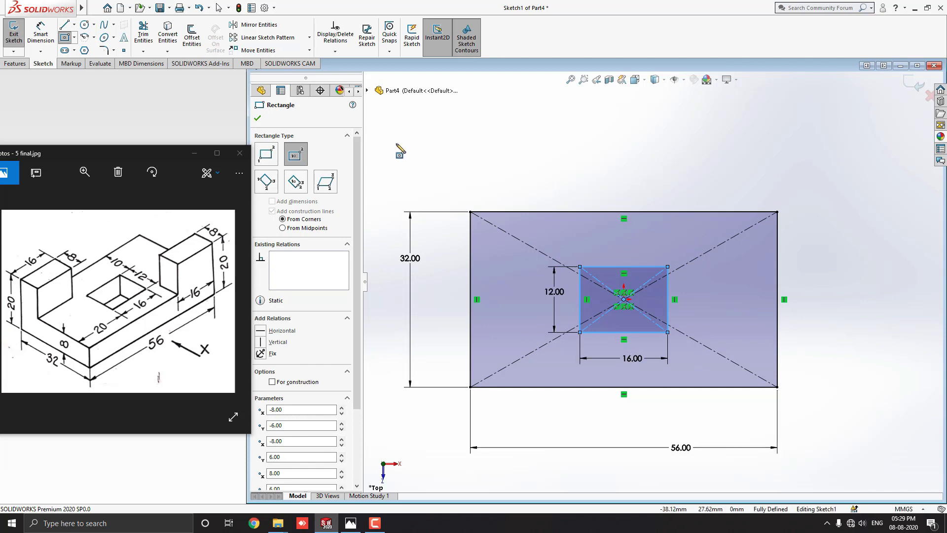
key(Escape)
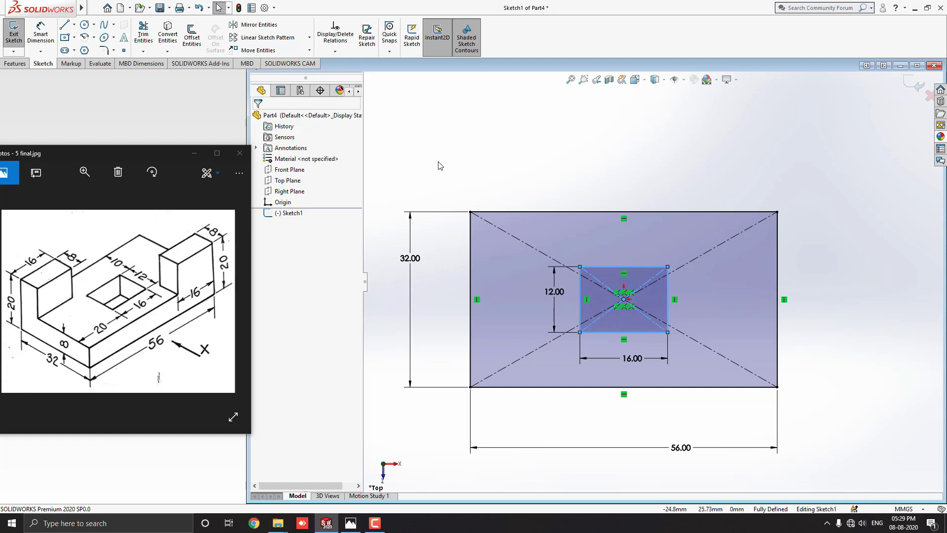
Extrude the sketch 8 mm into the base plate as Boss-Extrude1.
click(13, 66)
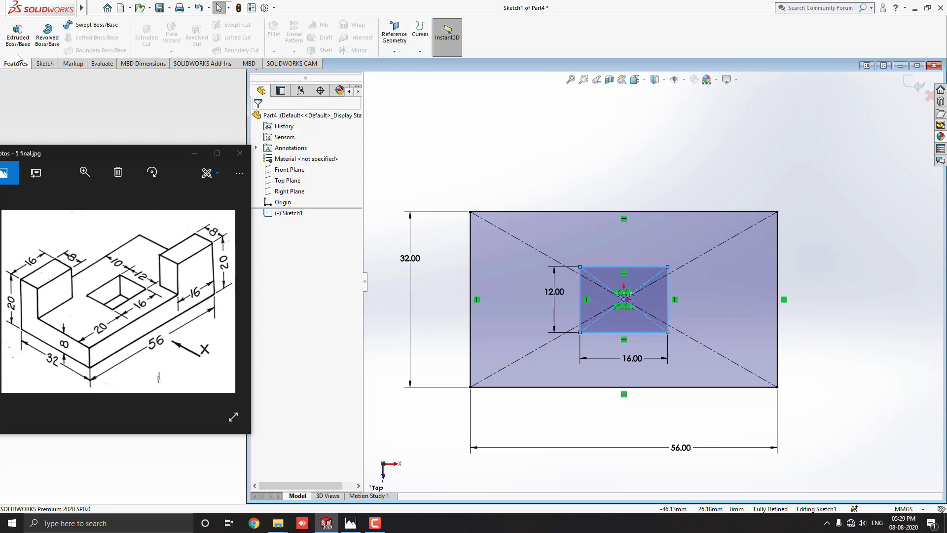
click(18, 35)
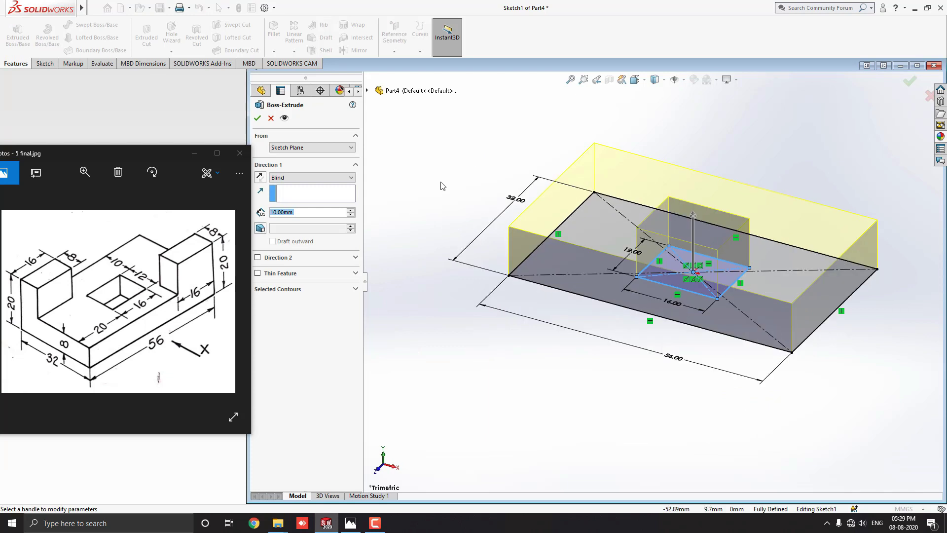
click(310, 213)
double_click(299, 213)
text(8)
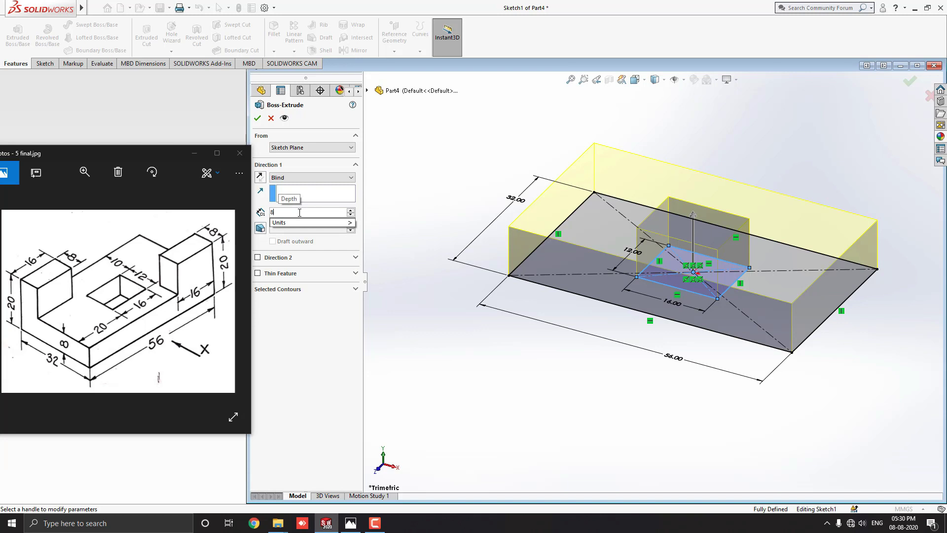
key(Return)
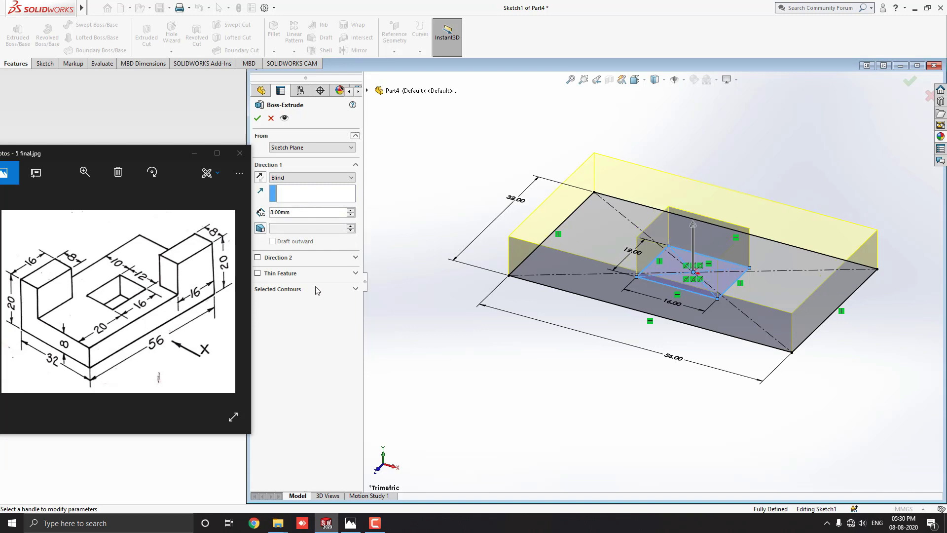
click(257, 118)
Reorient the view and select the plate's top face.
click(782, 159)
ctrl+middle_drag(709, 195, 705, 202)
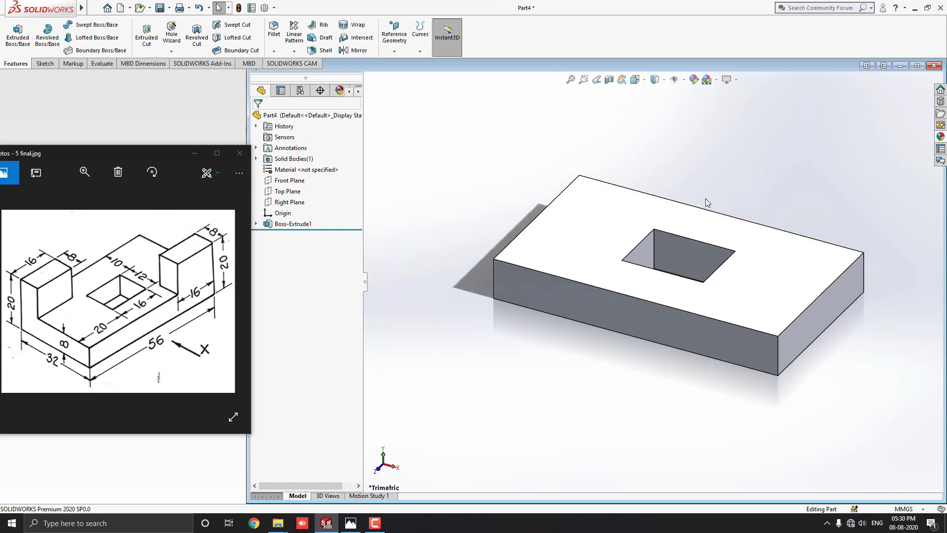
scroll(706, 198, down, 2)
middle_drag(672, 280, 721, 326)
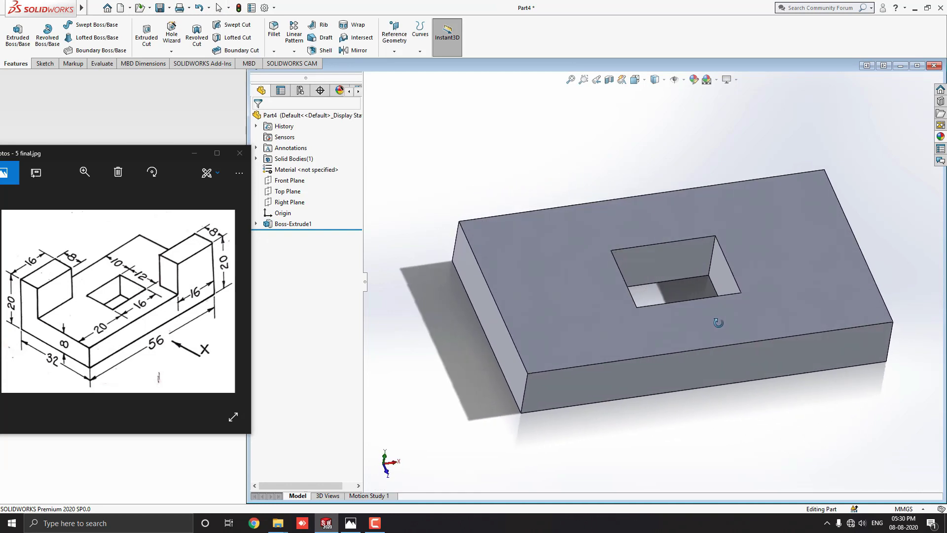
click(557, 282)
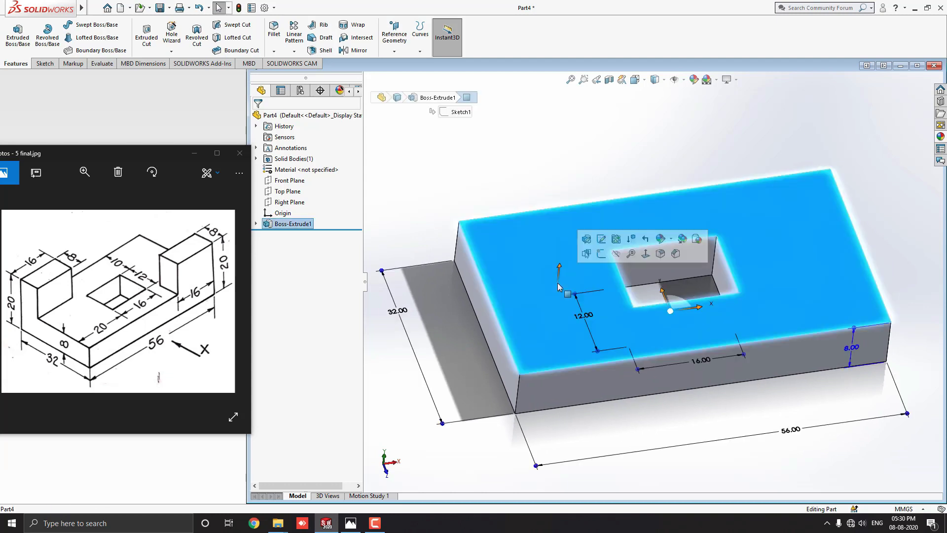
Sketch on the top face, viewed normal, a 16 × 8 corner rectangle at the top-left corner.
click(601, 255)
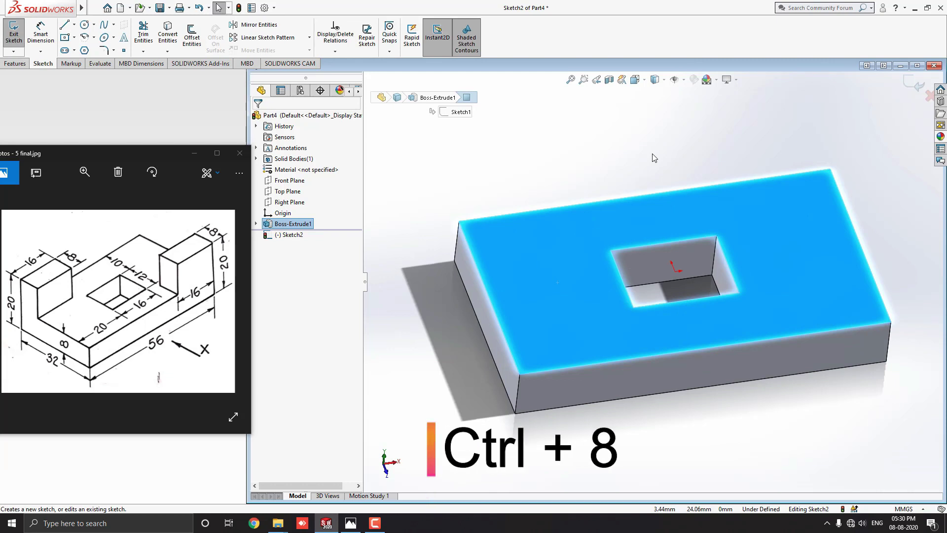
key(ctrl+8)
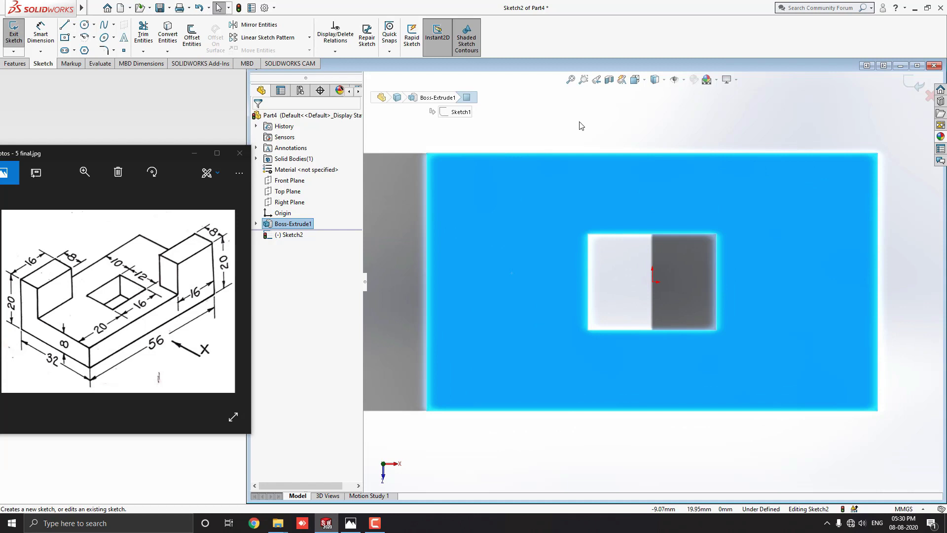
click(74, 38)
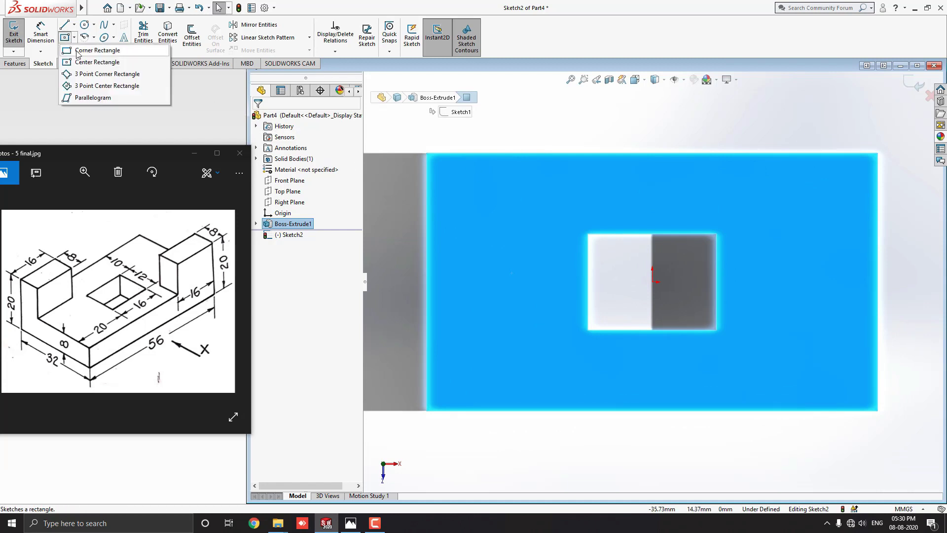
click(77, 51)
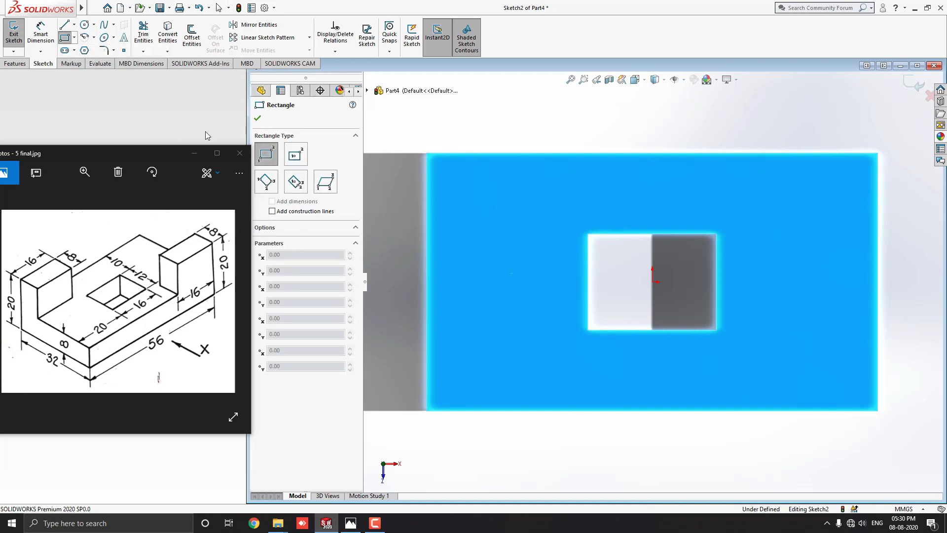
click(427, 153)
click(463, 169)
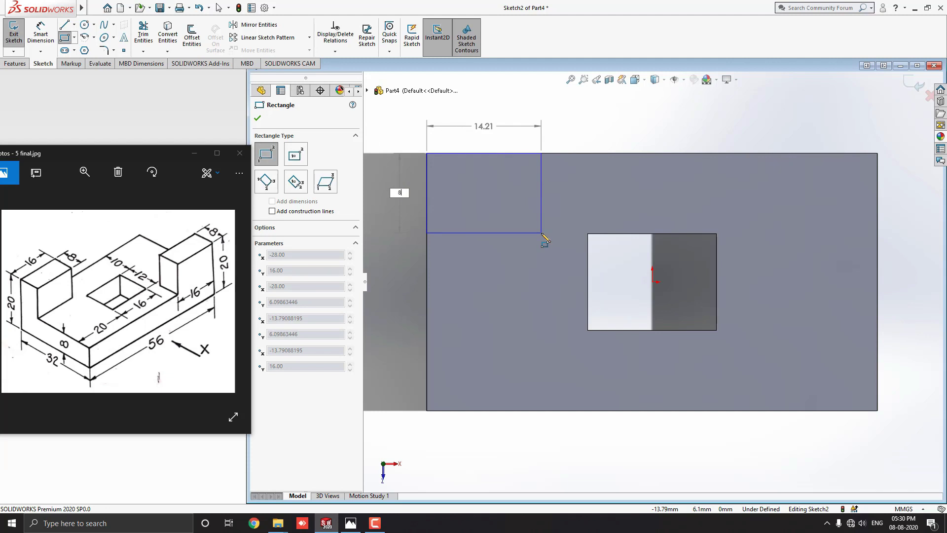
key(Tab)
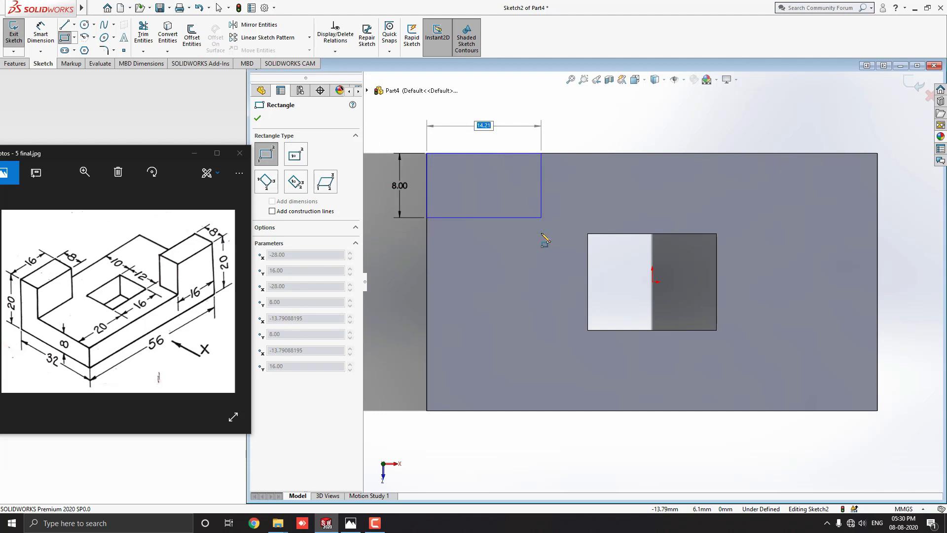
text(16)
key(Return)
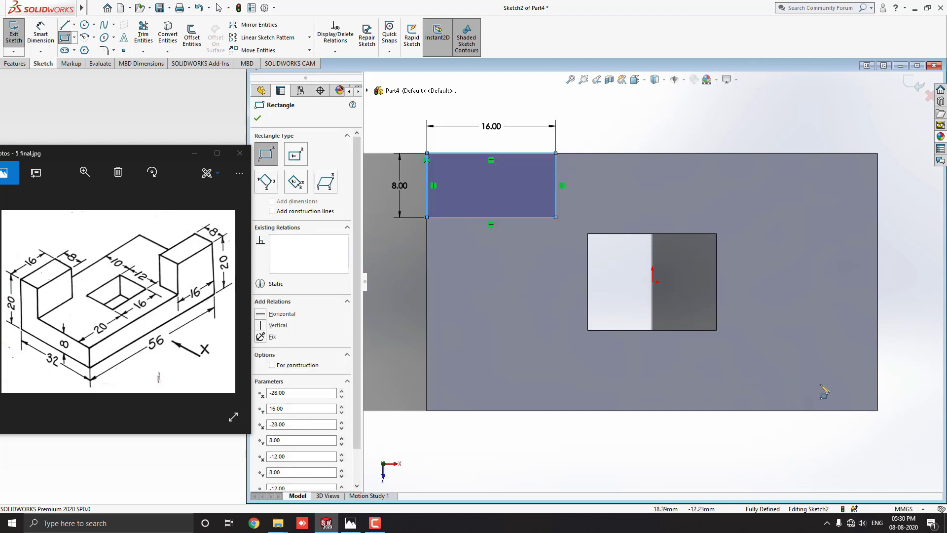
Draw a second 16 × 8 rectangle at the plate's bottom-right corner.
click(878, 411)
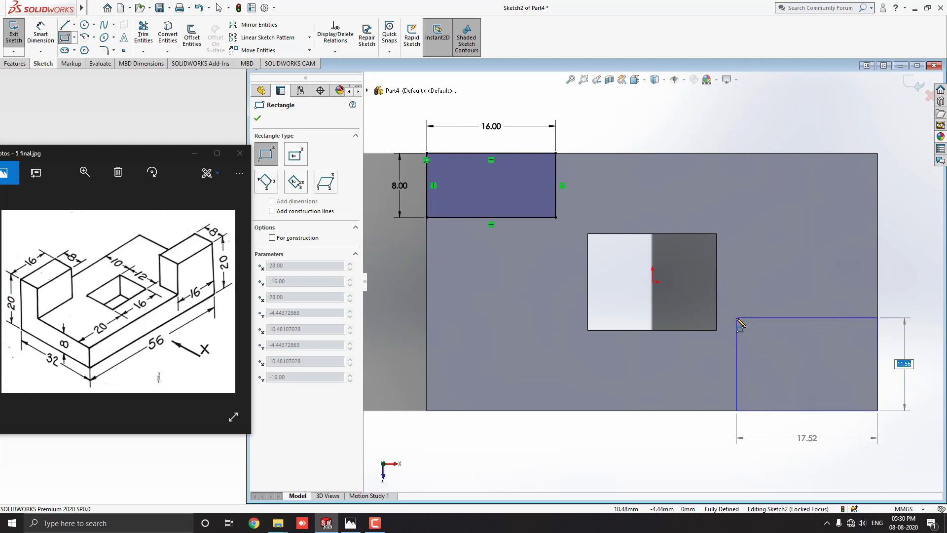
text(8)
key(Tab)
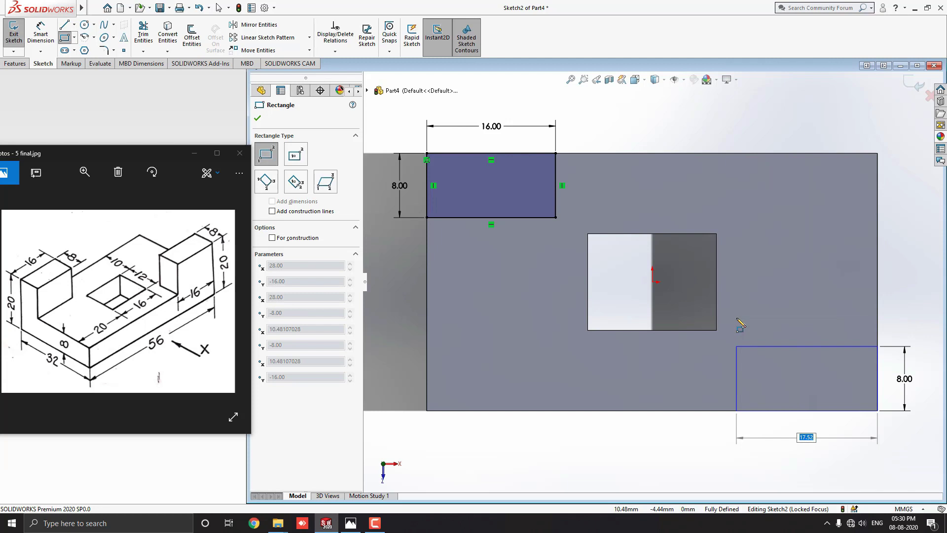
text(16)
key(Return)
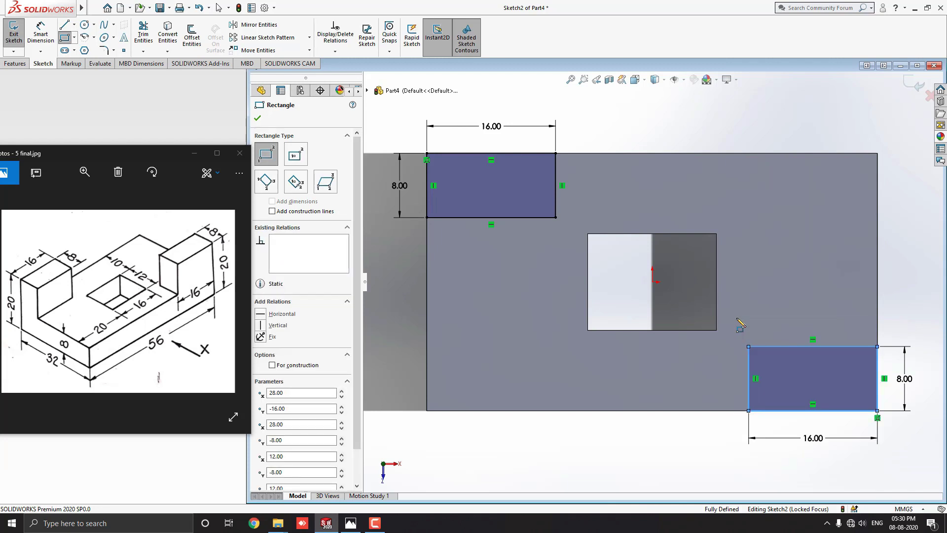
key(Escape)
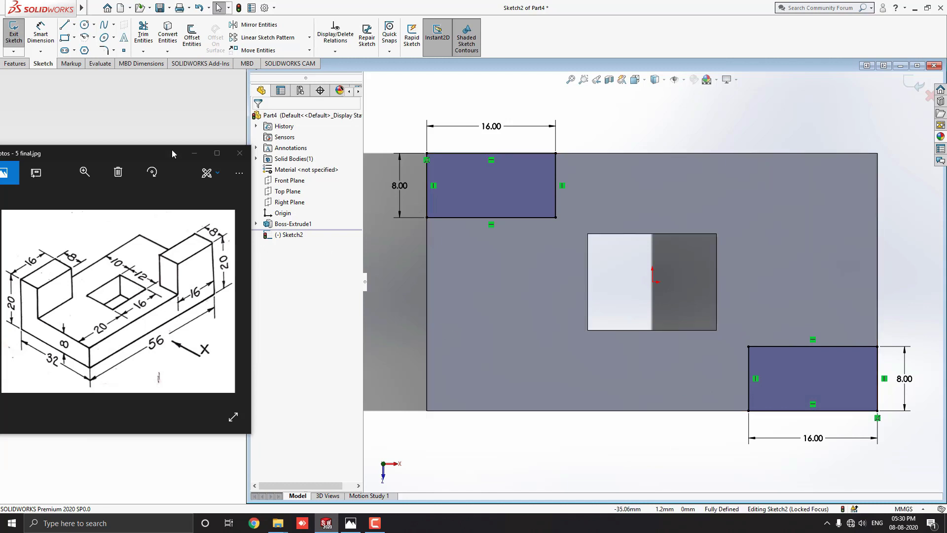
Extrude both 16 × 8 corner rectangles 12 mm as Boss-Extrude2.
click(16, 64)
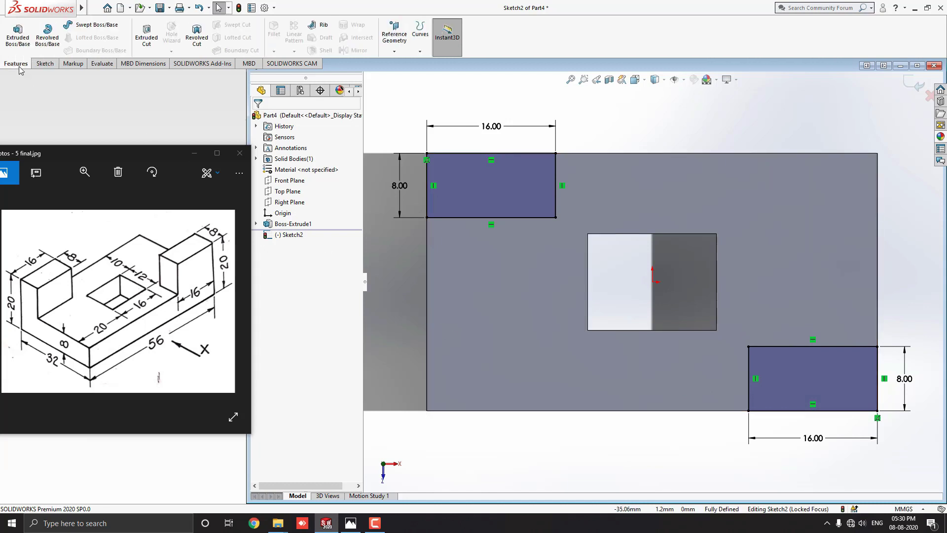
click(18, 35)
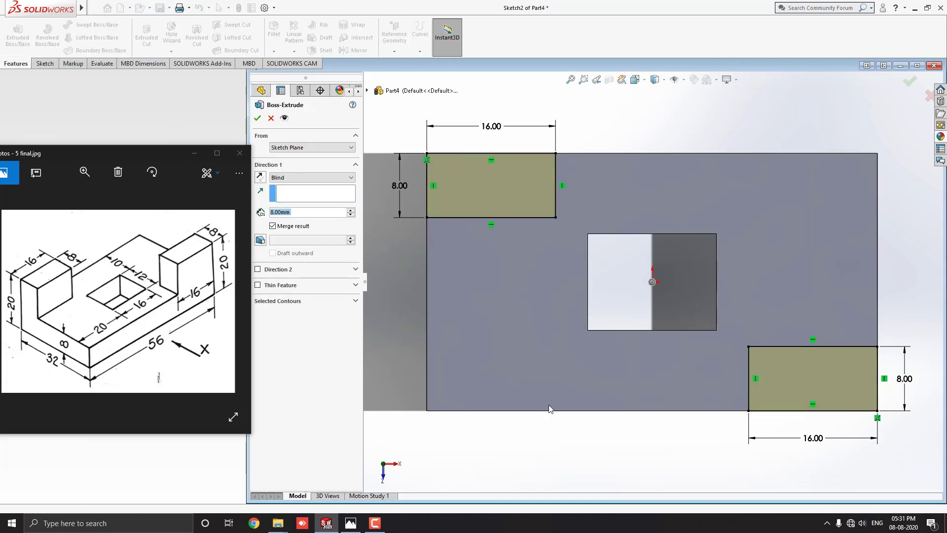
mouse_move(588, 425)
middle_down()
mouse_move(598, 390)
mouse_move(566, 288)
mouse_move(567, 330)
middle_up()
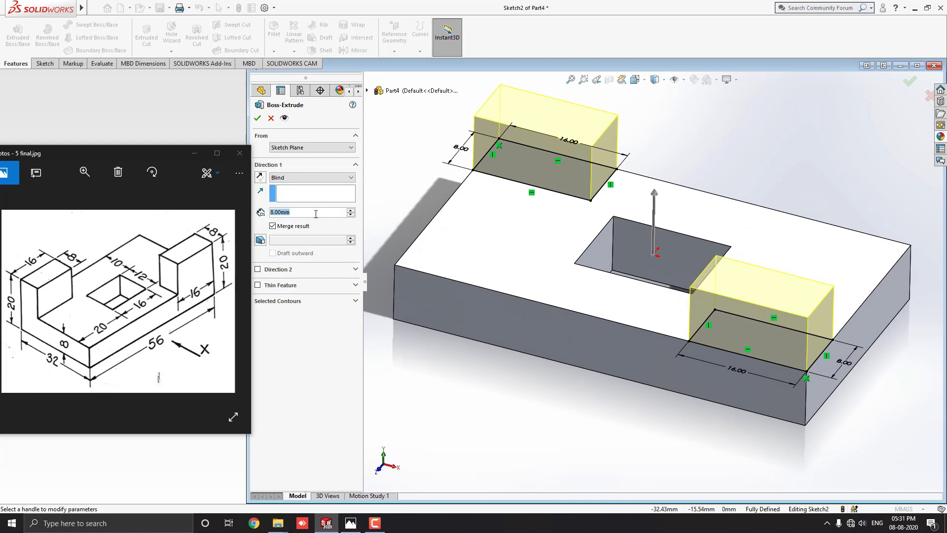
text(12)
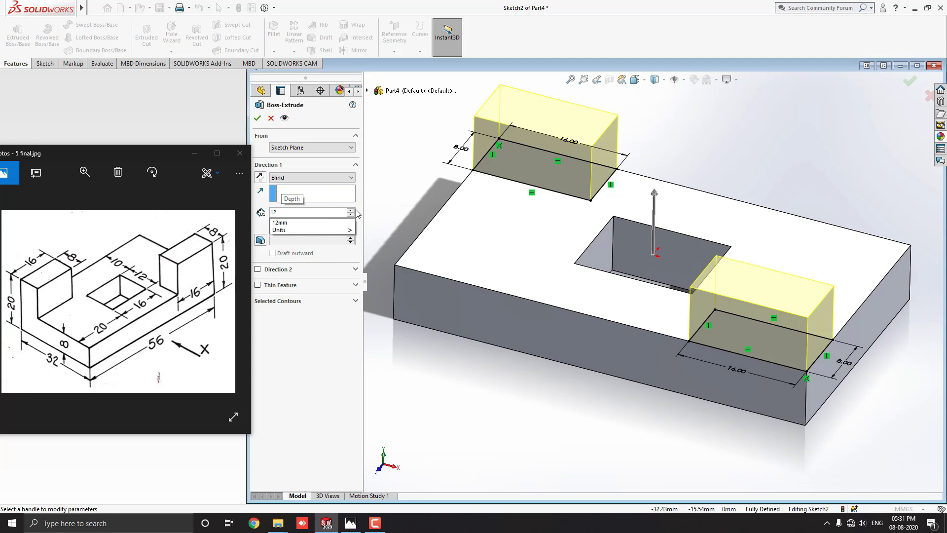
key(Return)
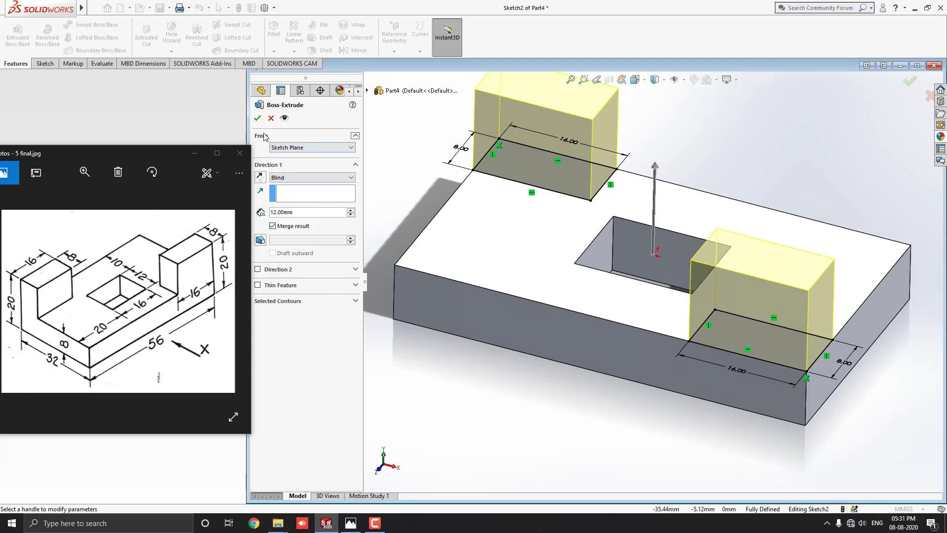
click(257, 120)
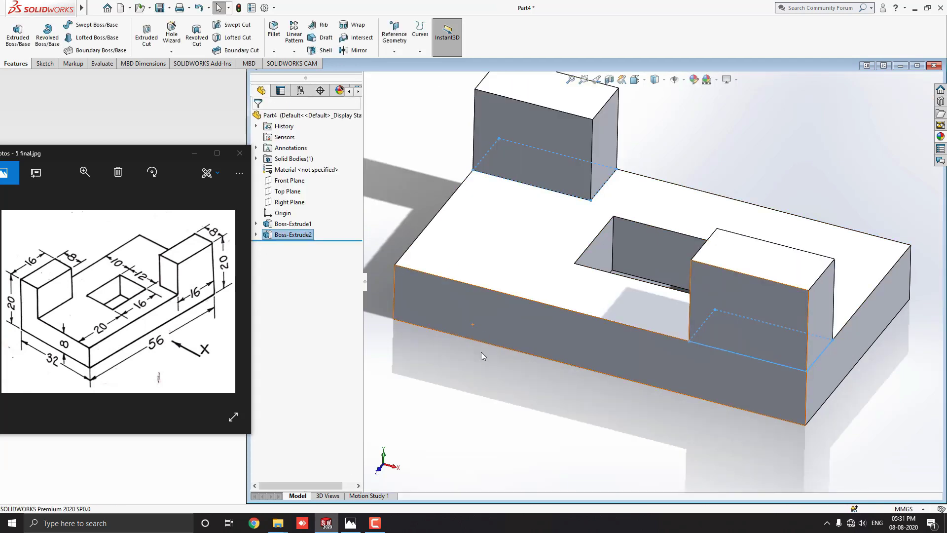
click(484, 362)
Minimize the reference image, maximize Part4, and show the Appearances, Scenes, and Decals pane.
key(f)
middle_drag(596, 335, 678, 362)
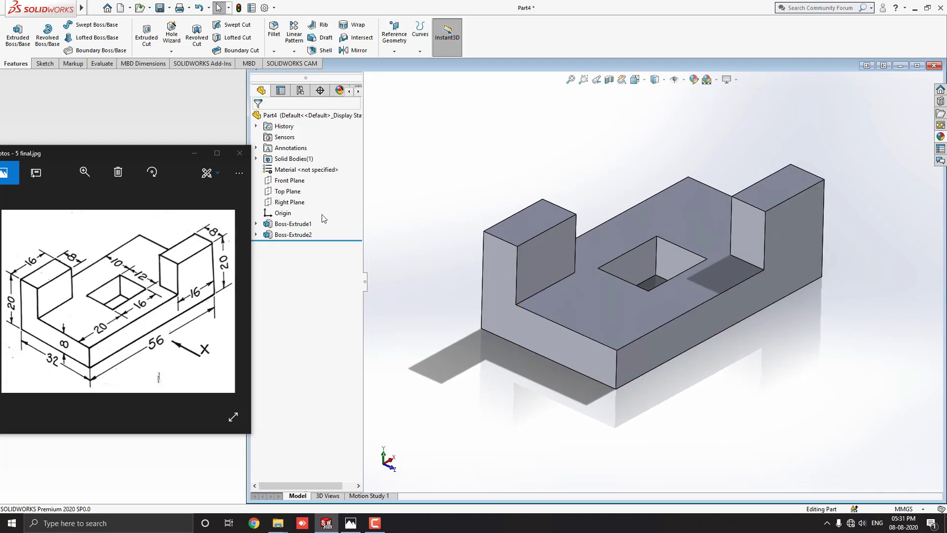
click(197, 153)
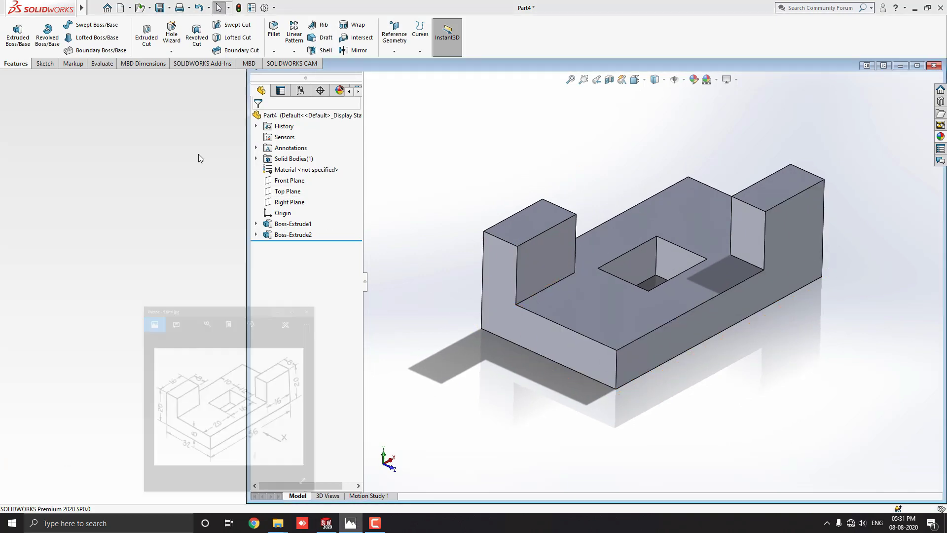
click(917, 67)
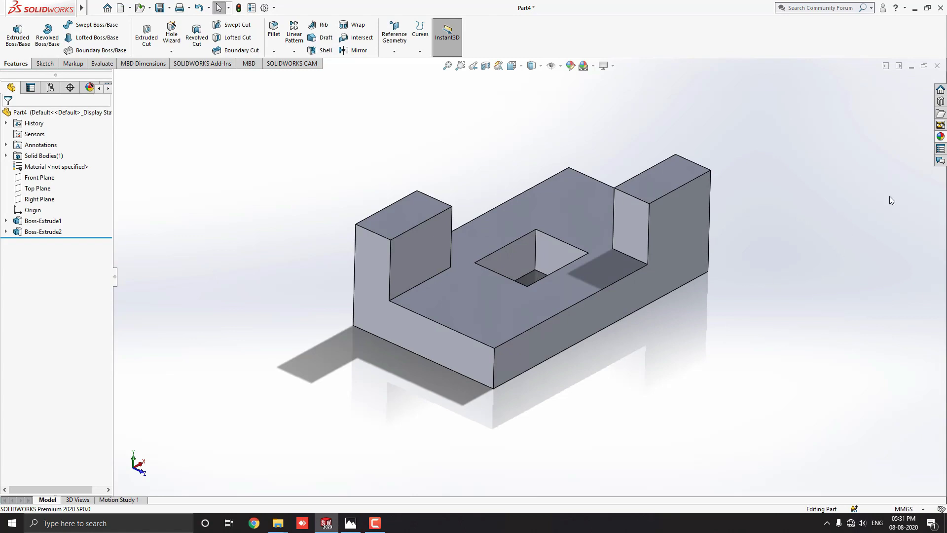
click(941, 138)
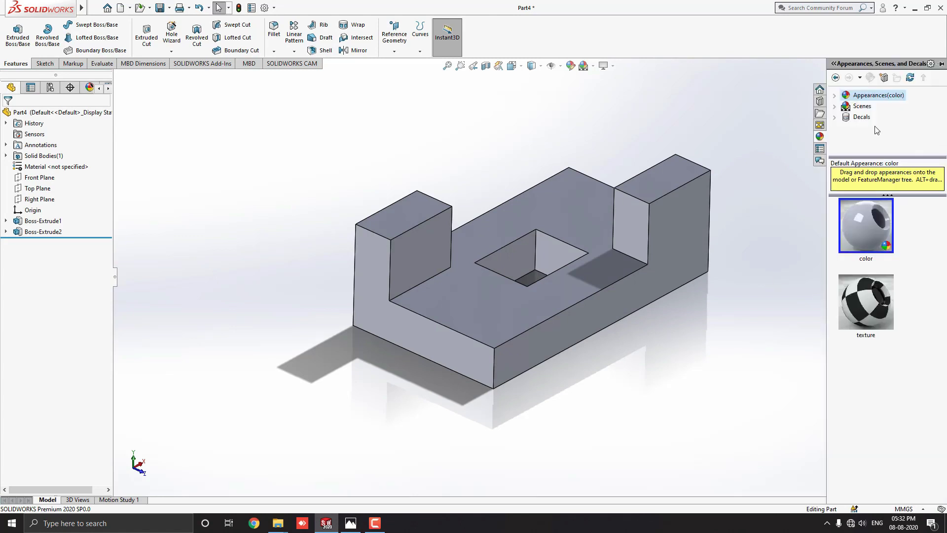
Apply the Metal > Steel cast carbon steel appearance to the part's top face.
click(834, 96)
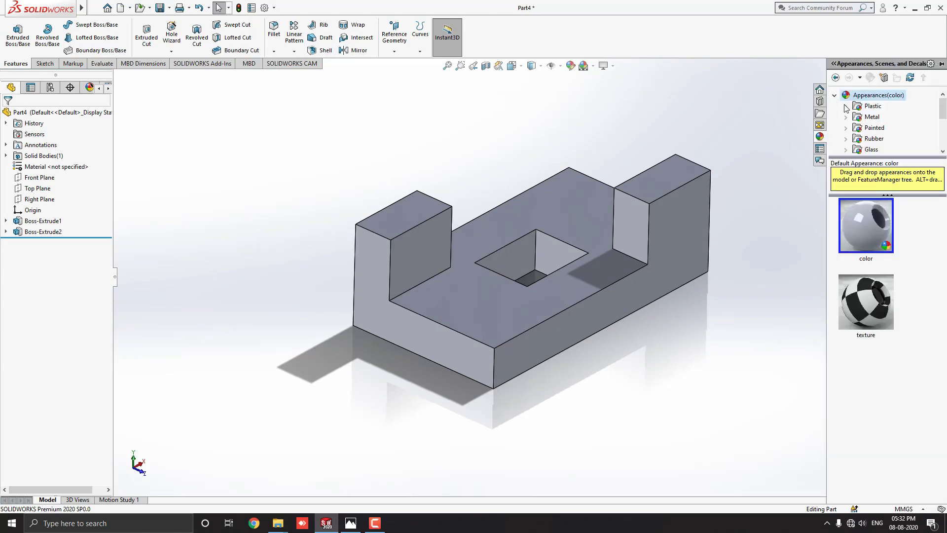
click(847, 117)
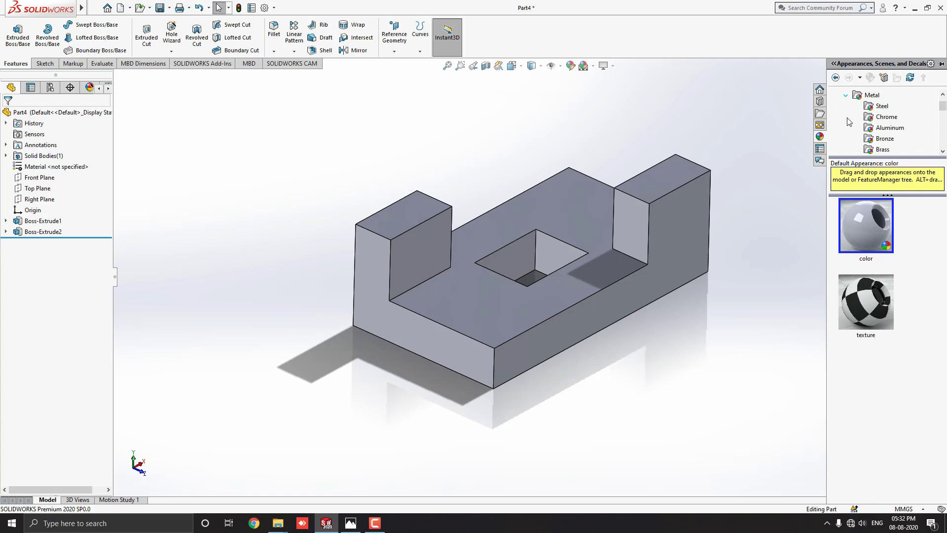
scroll(883, 135, down, 1)
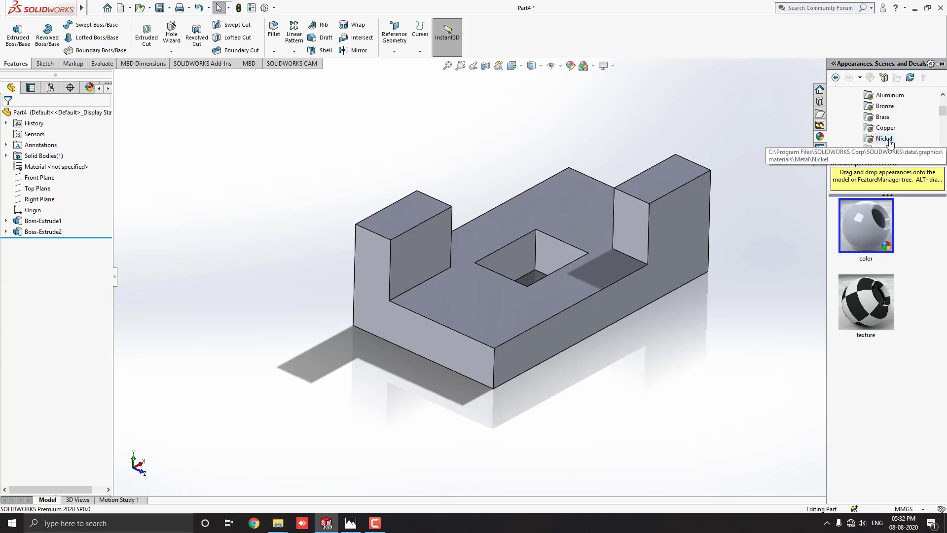
scroll(891, 142, up, 1)
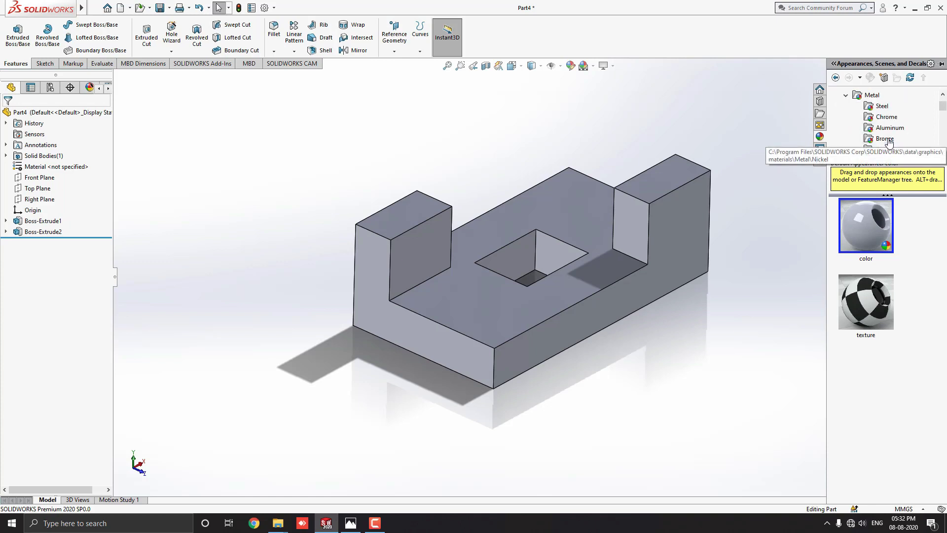
click(870, 107)
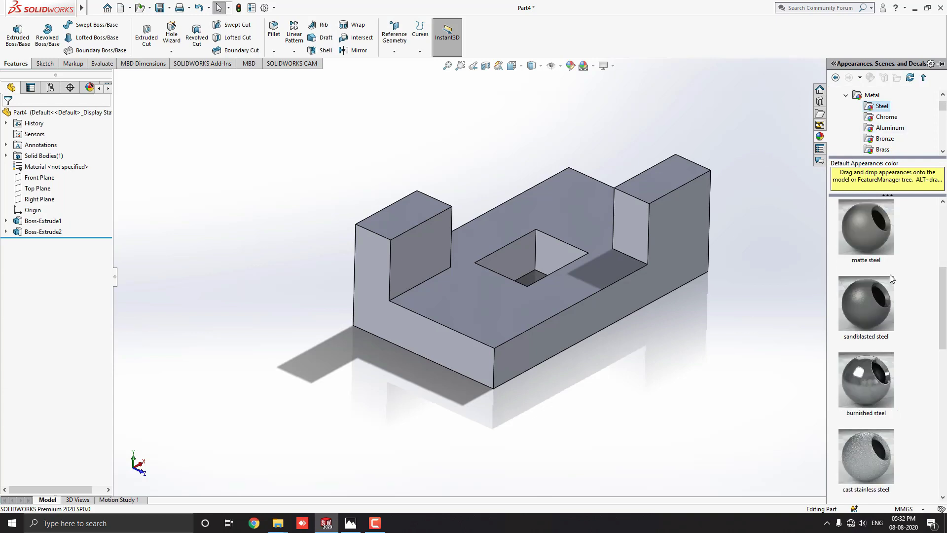
scroll(890, 274, down, 3)
scroll(878, 339, down, 3)
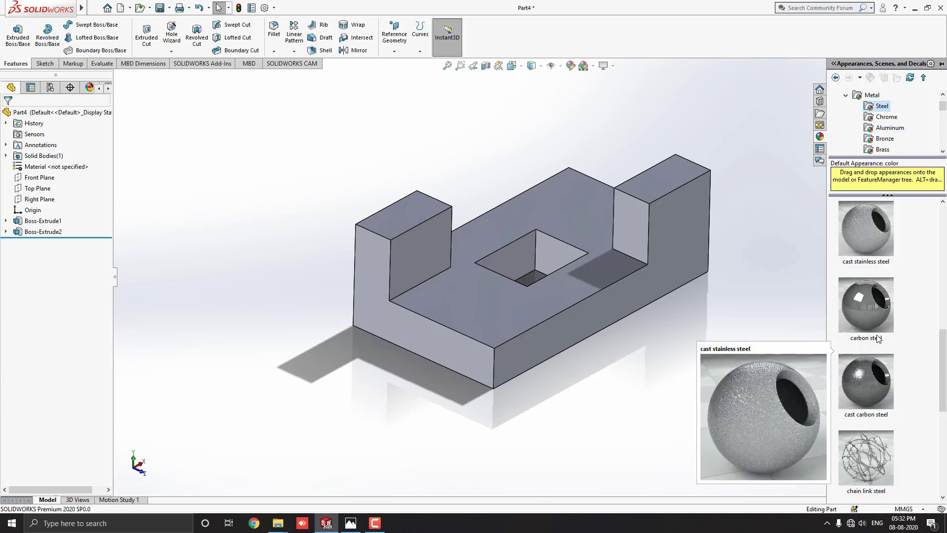
drag(875, 268, 511, 308)
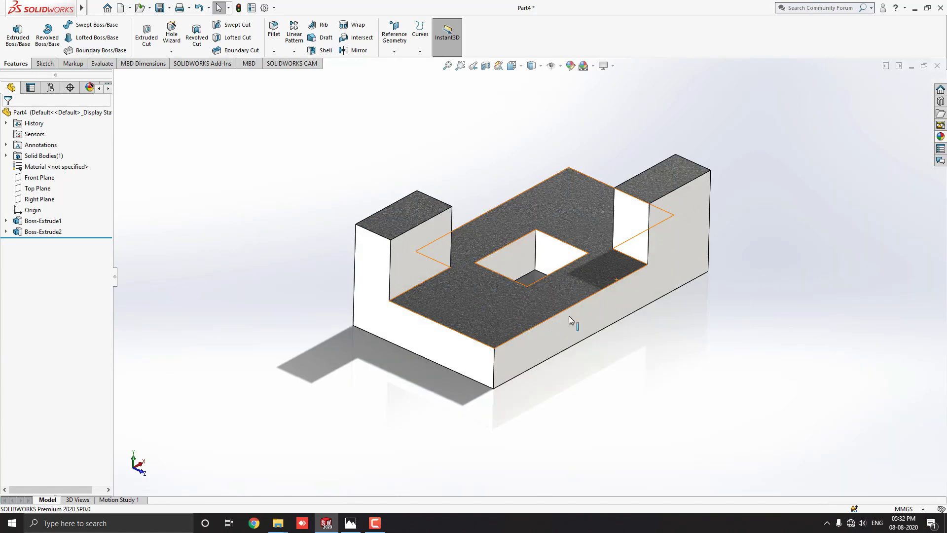